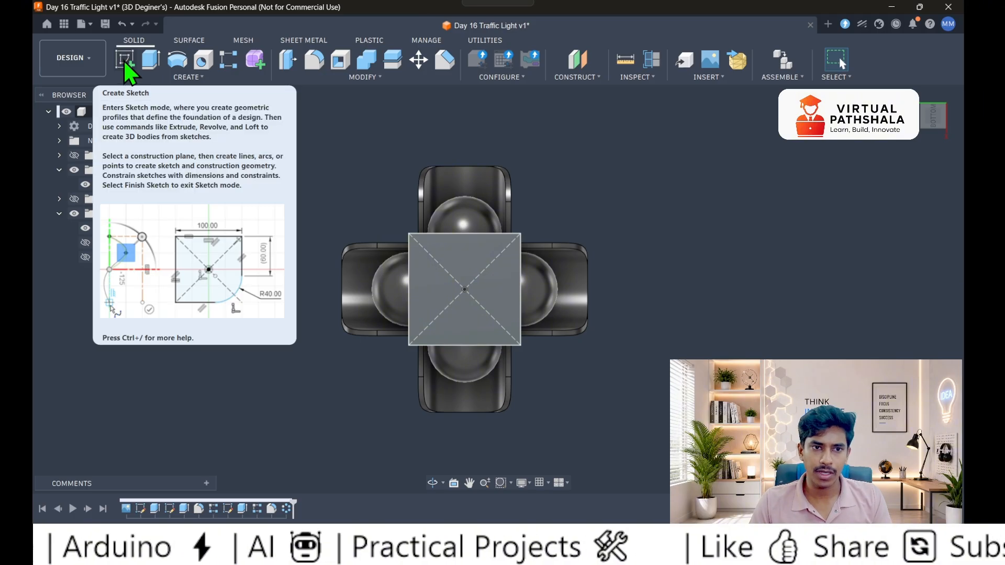
- Create a sketch on the bottom face of the traffic light housing and draw a 20 mm diameter circle at its centre
left_click(130, 55)
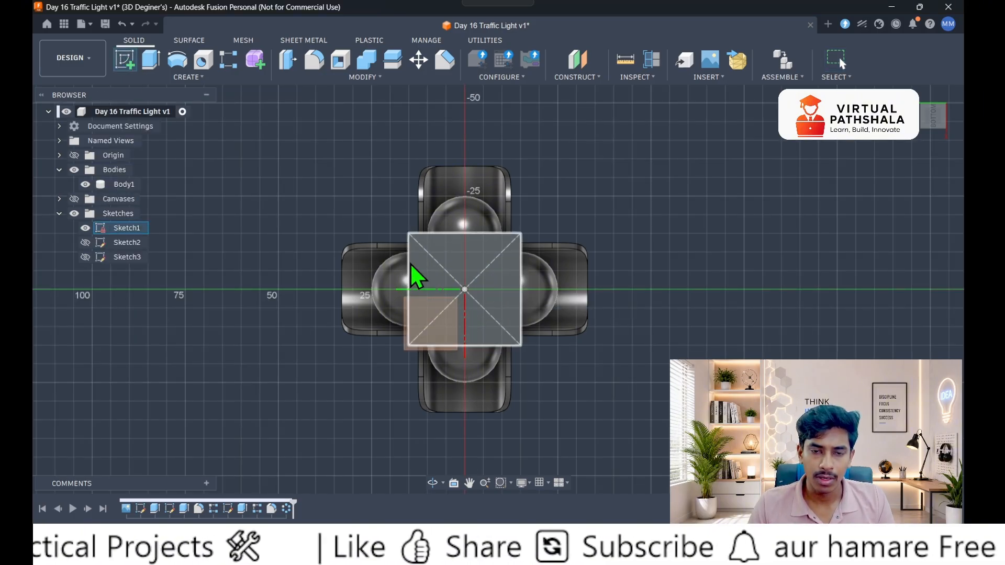
left_click(488, 265)
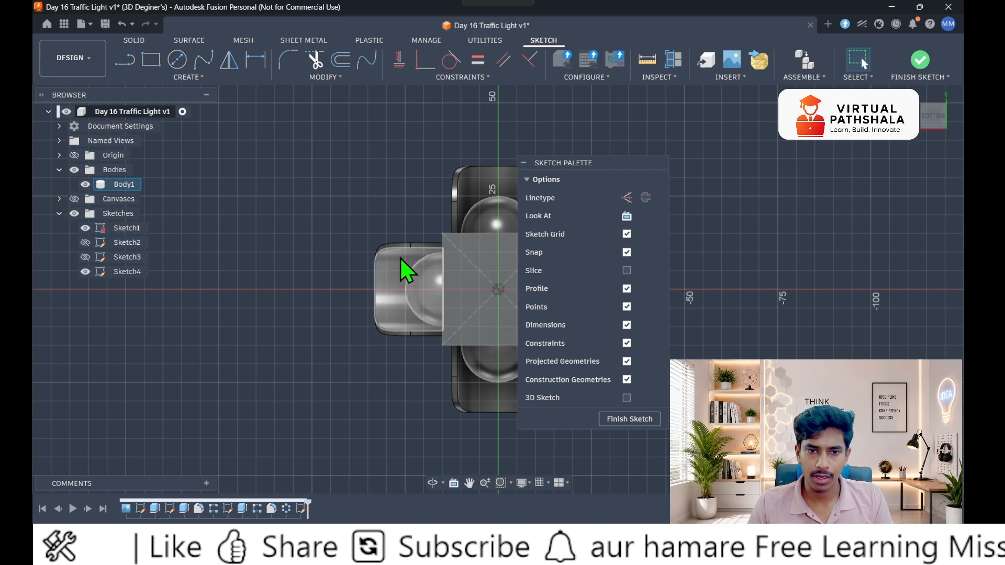
scroll(388, 211, "down", 1)
middle_click_drag(387, 211, 247, 183)
key("c")
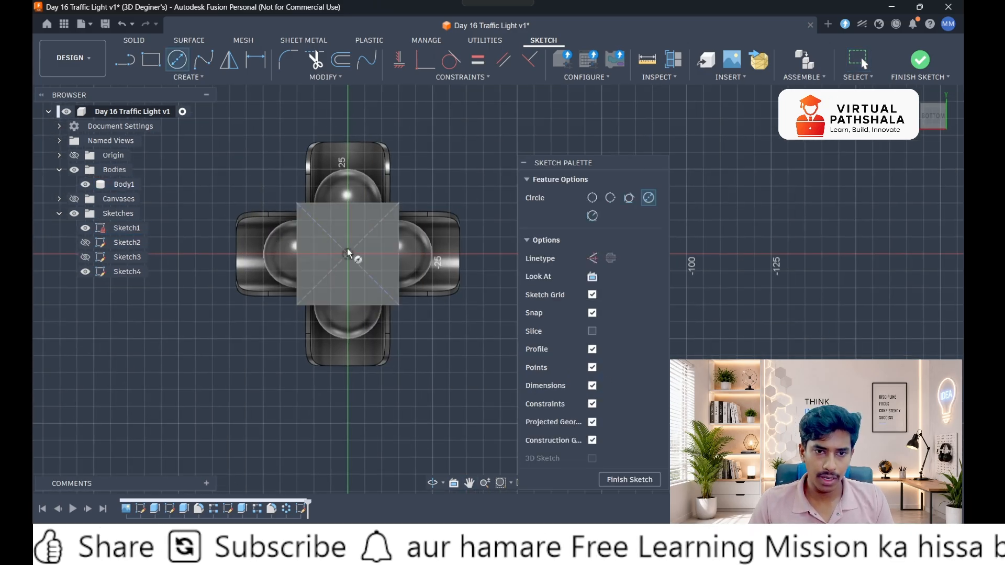
left_click(347, 254)
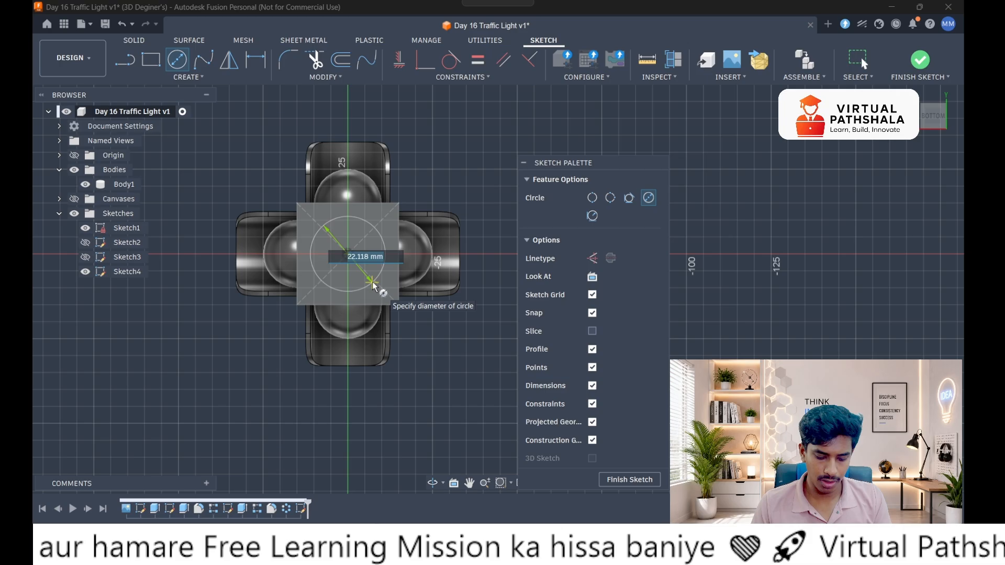
type("20")
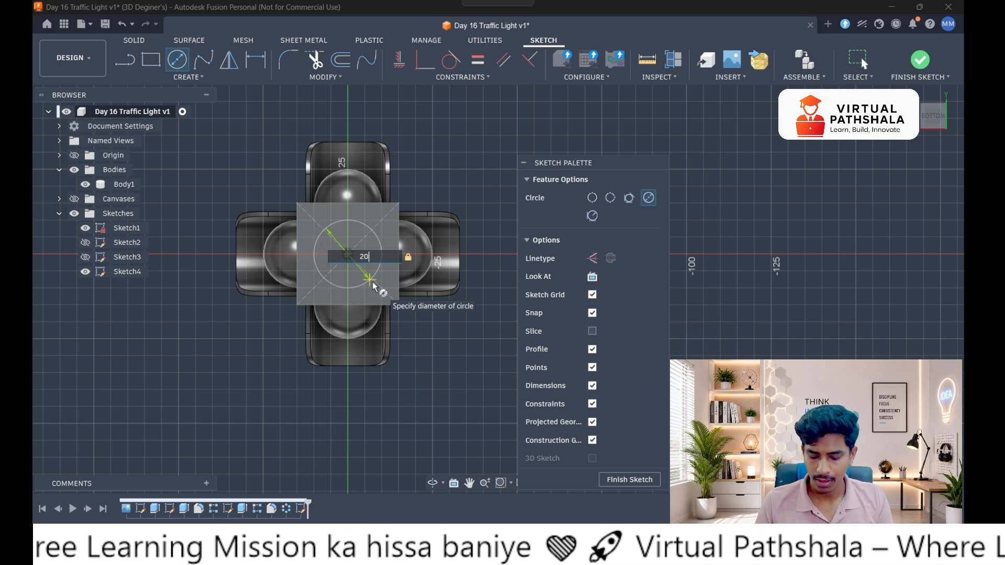
key("Return")
key("Escape")
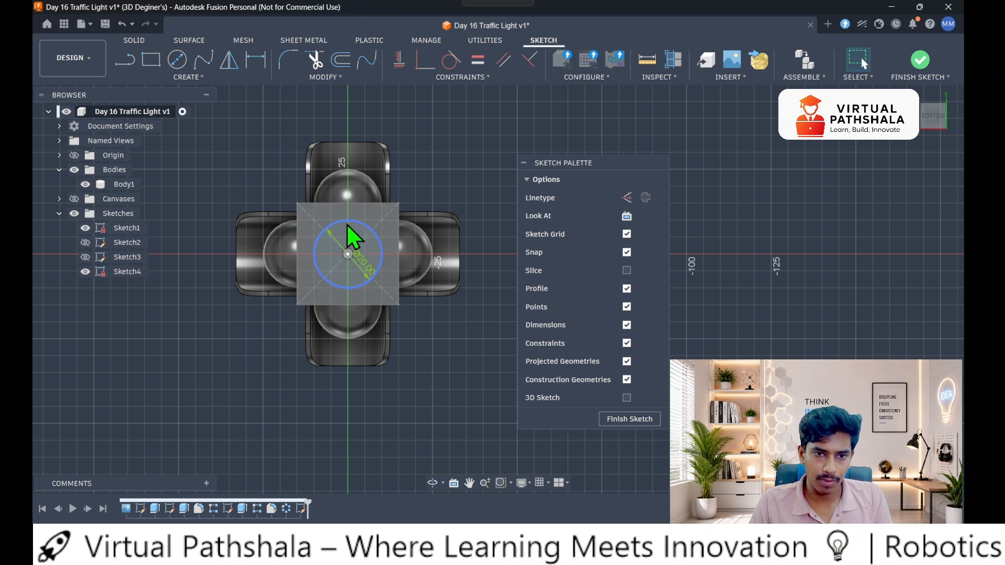
- Offset the 20 mm circle inward by 5 mm to make a concentric inner circle, and finish the sketch
key("o")
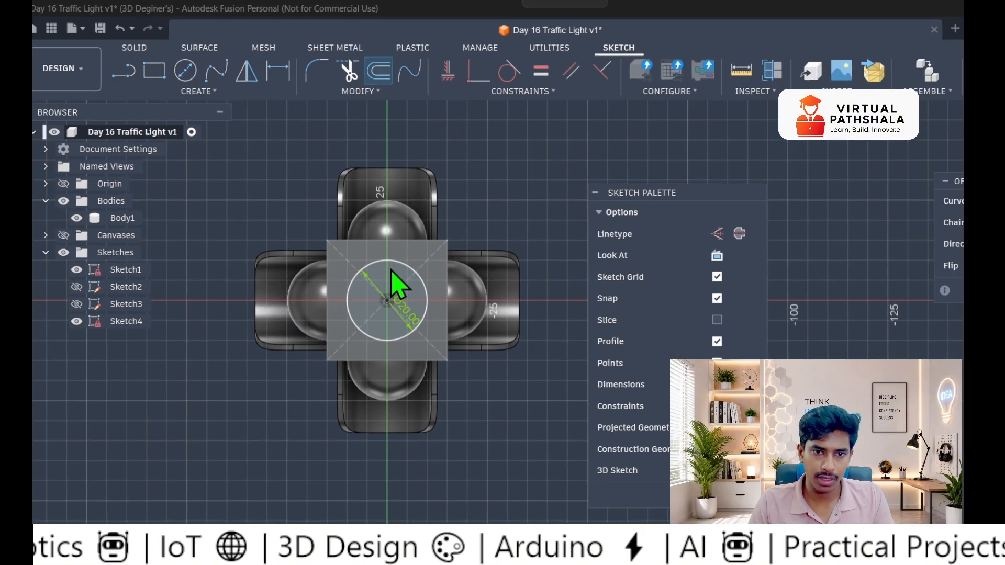
scroll(347, 262, "up", 2)
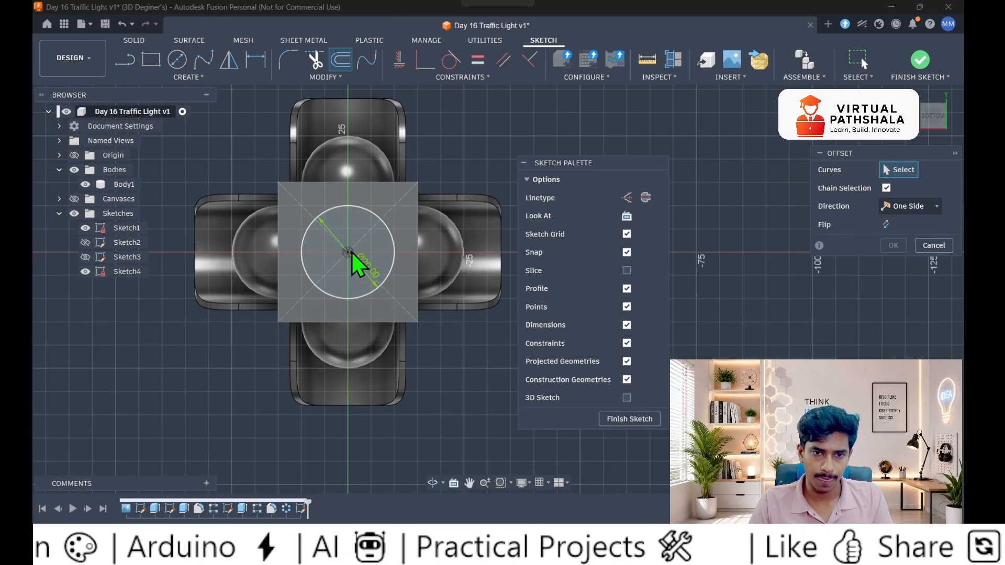
scroll(350, 251, "up", 1)
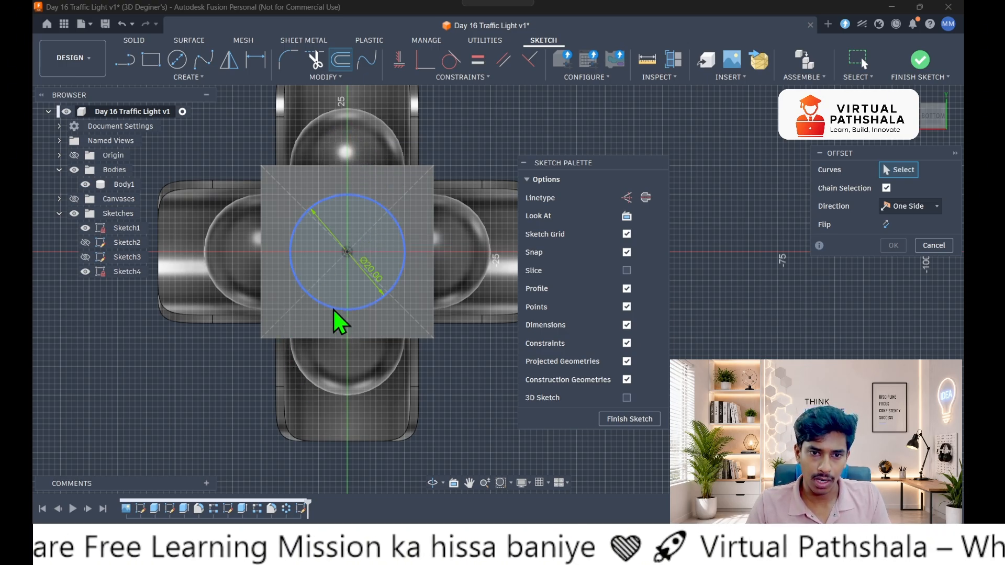
left_click(319, 202)
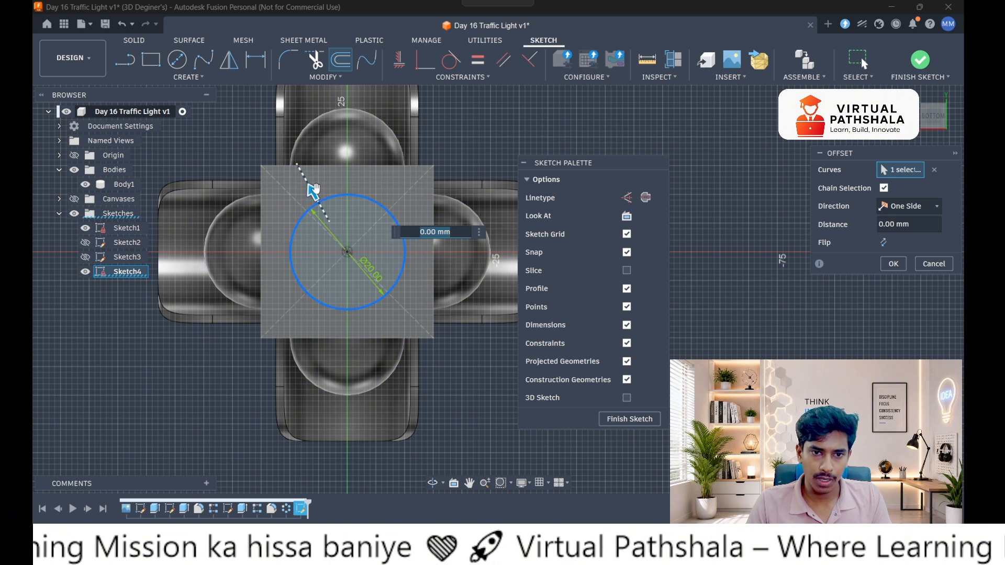
left_click_drag(311, 191, 330, 210)
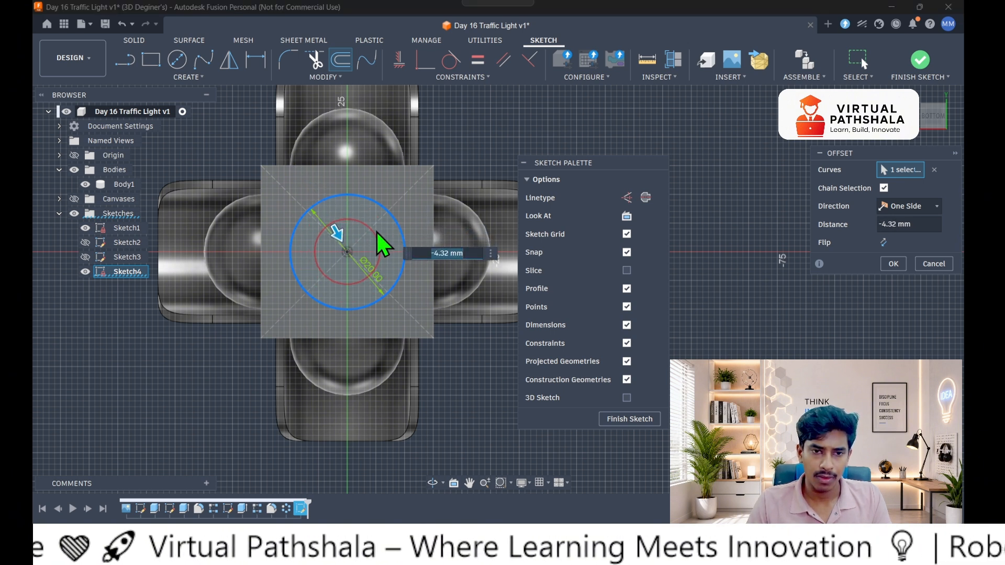
type("5")
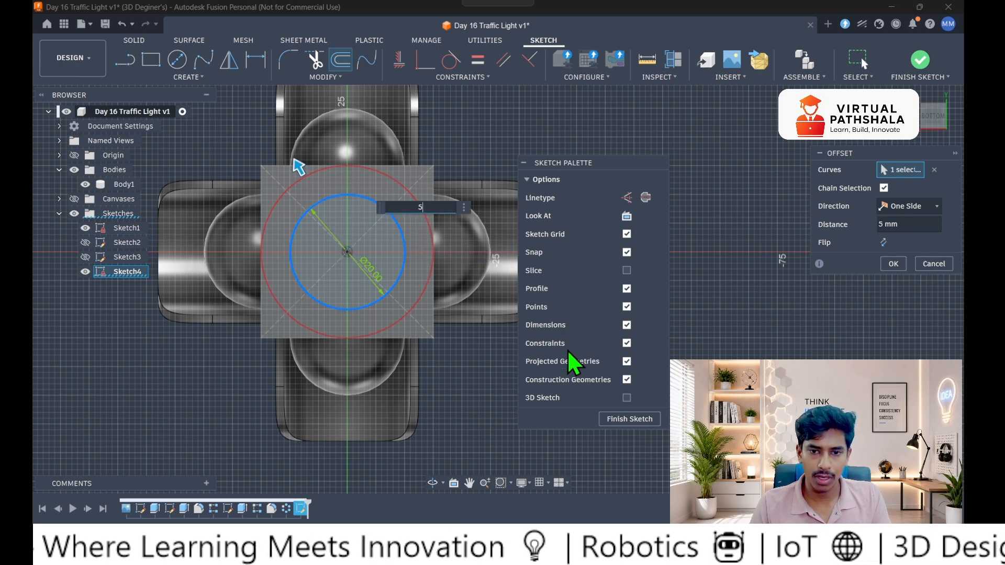
mouse_move(874, 150)
left_mouse_down()
mouse_move(547, 125)
mouse_move(559, 135)
left_mouse_up()
left_click(565, 227)
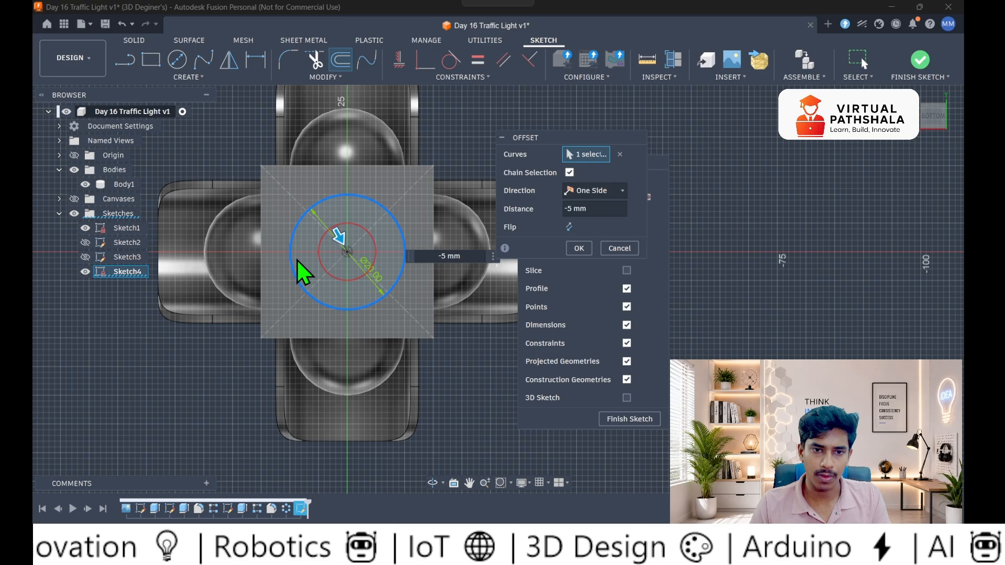
left_click(574, 248)
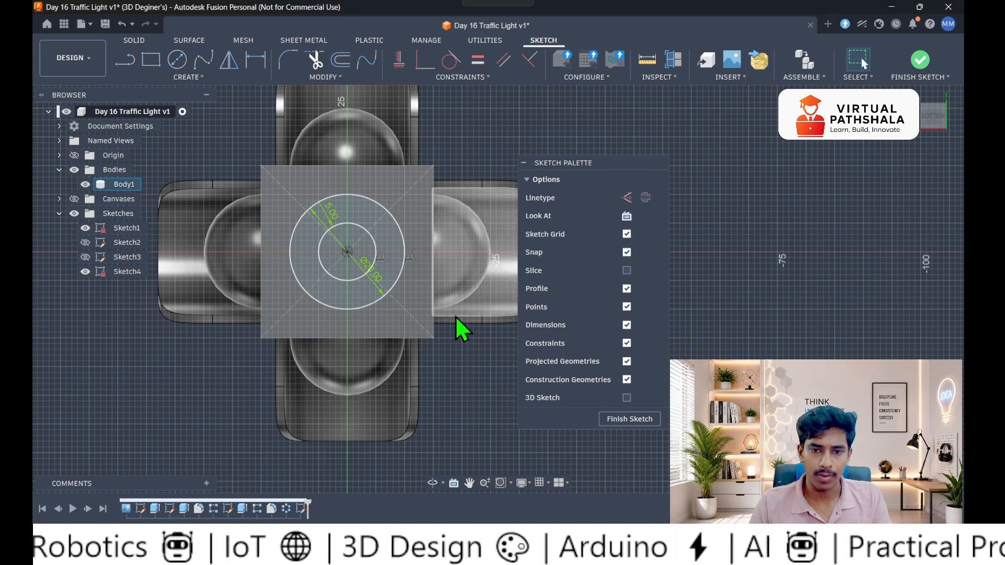
left_click(618, 417)
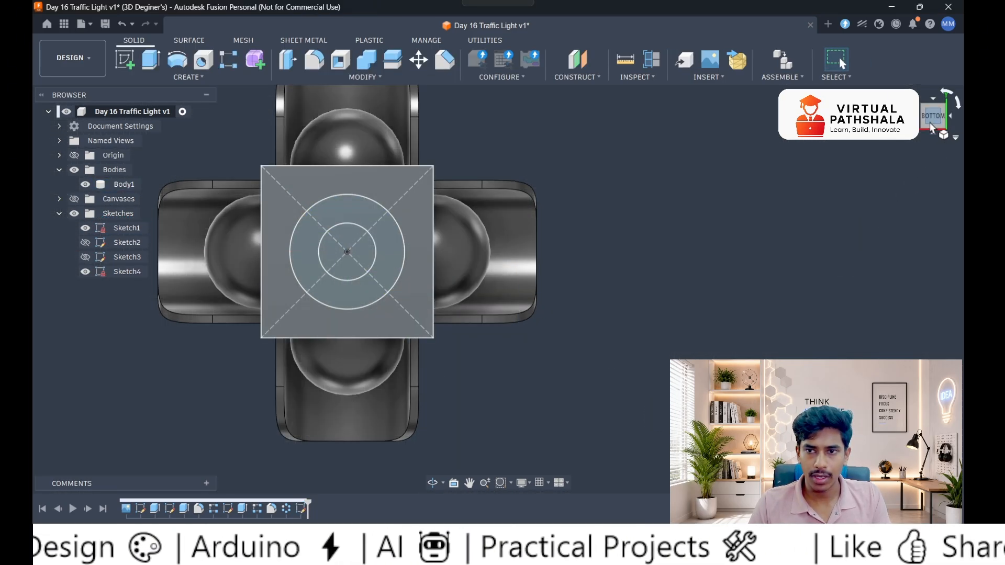
- Start extruding the ring between the two circles downward from the housing, with a one-sided distance of -66 mm
mouse_move(931, 126)
left_mouse_down()
mouse_move(497, 283)
mouse_move(442, 224)
left_mouse_up()
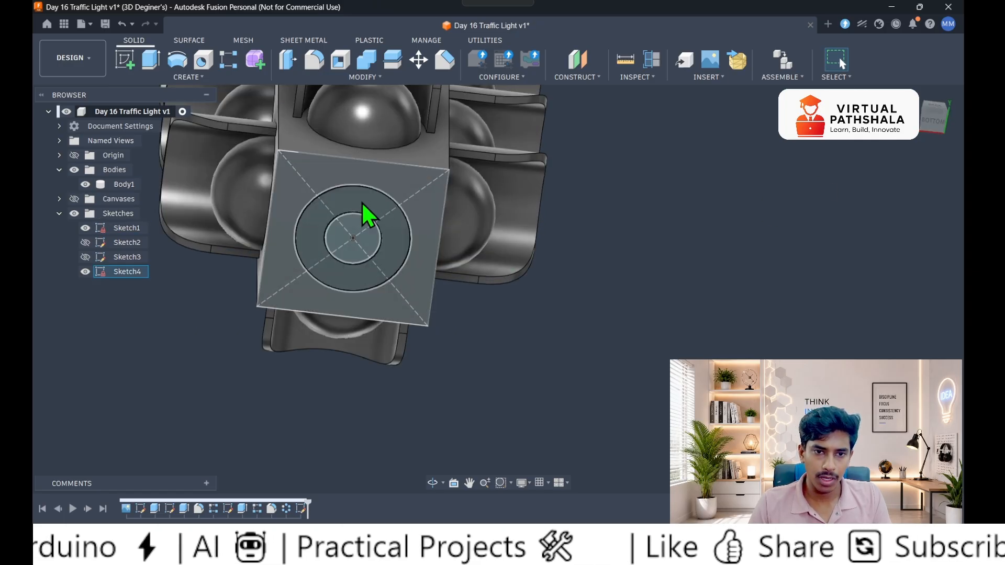
left_click(361, 202)
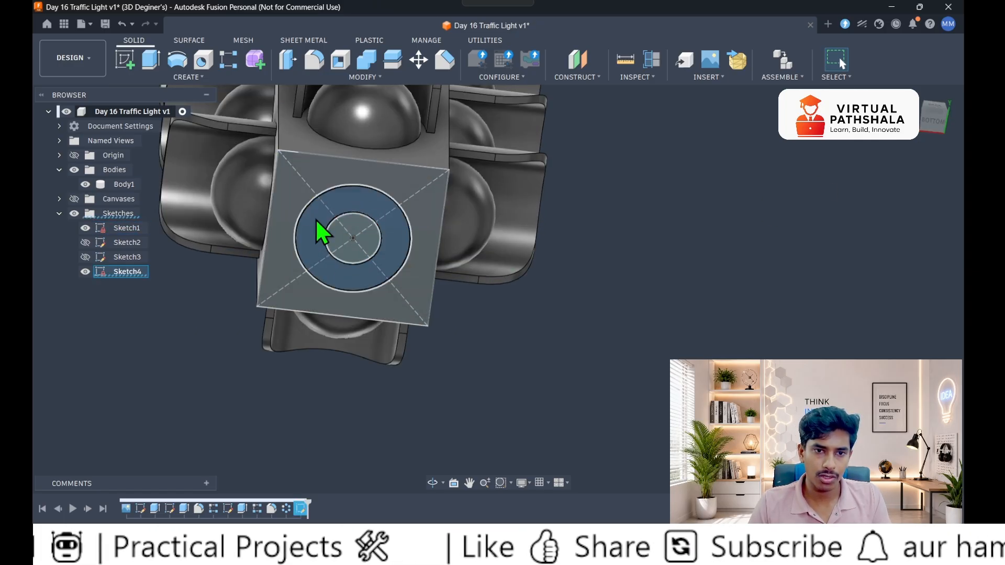
key("e")
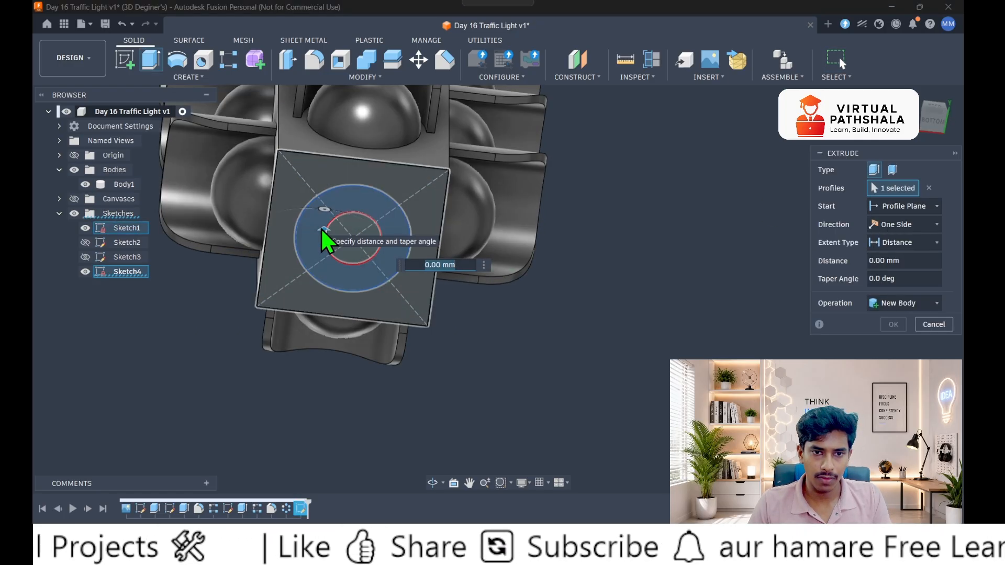
left_click_drag(326, 238, 325, 394)
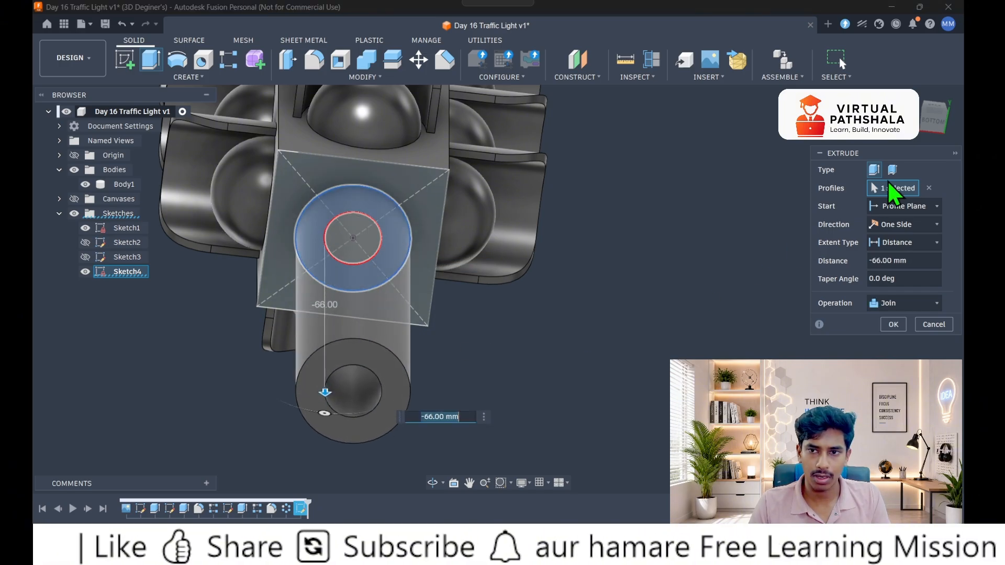
left_click(917, 106)
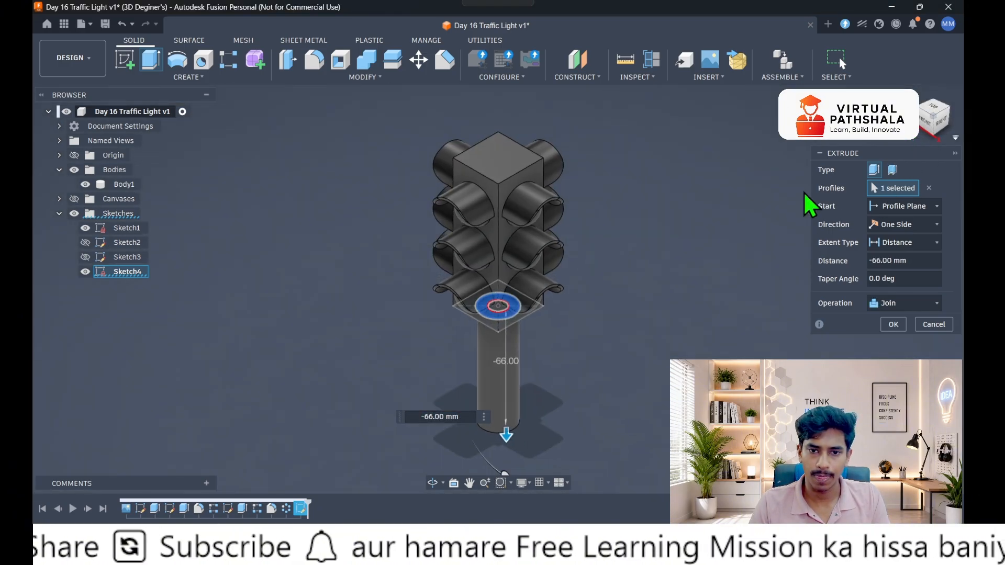
left_click(940, 121)
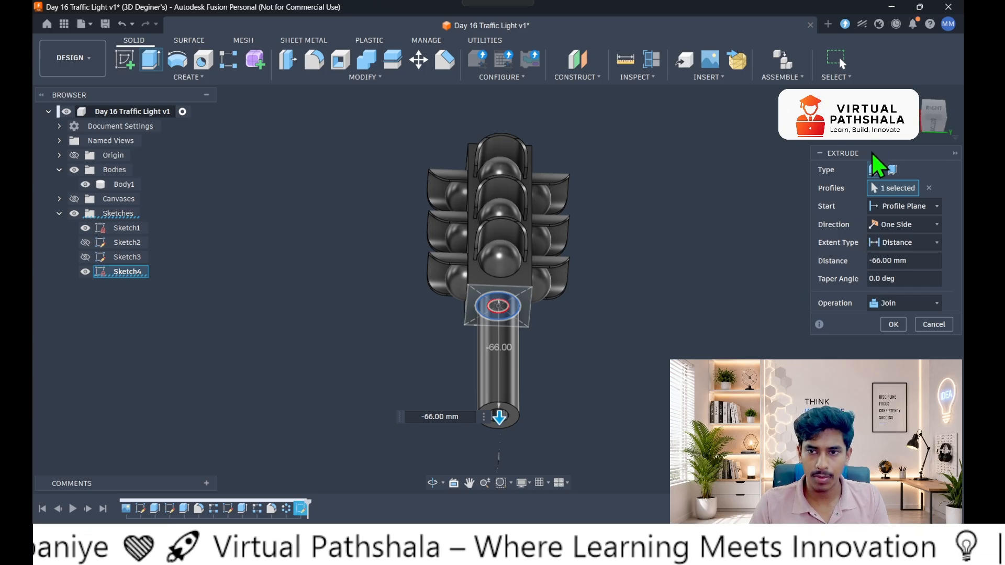
- Try a symmetric extrusion of the ring with a distance of -100 mm and the Join operation
left_click_drag(871, 152, 669, 133)
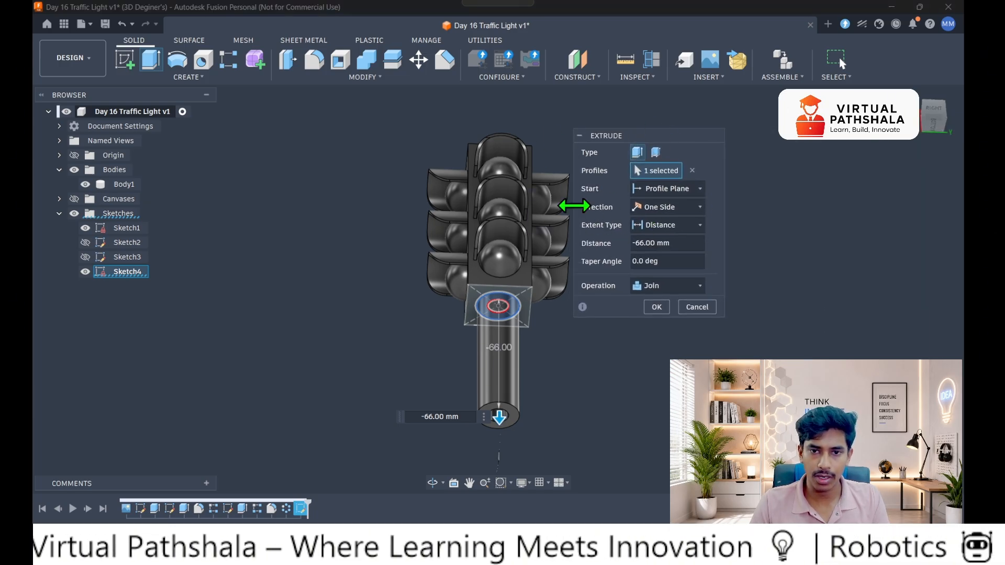
left_click(664, 207)
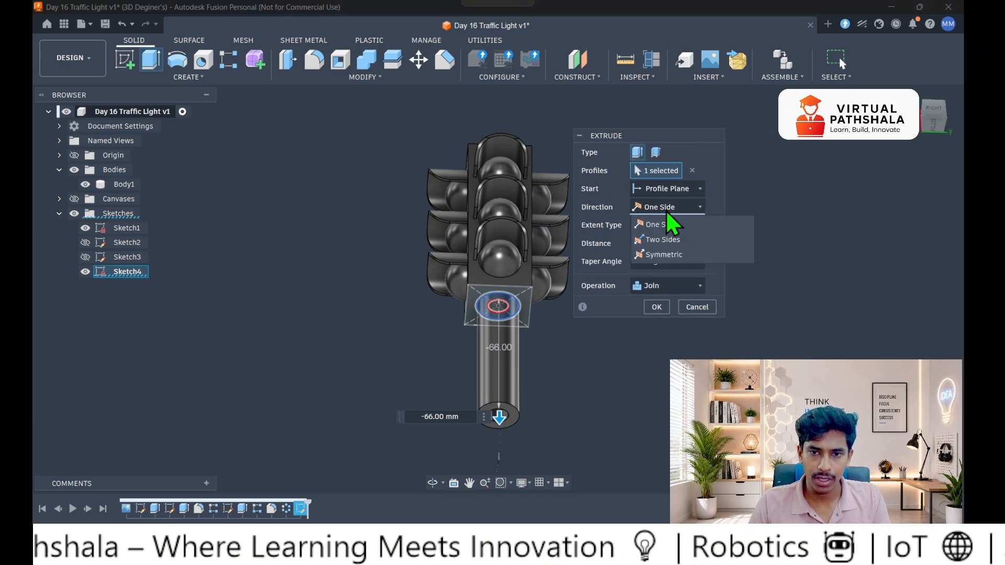
left_click(675, 255)
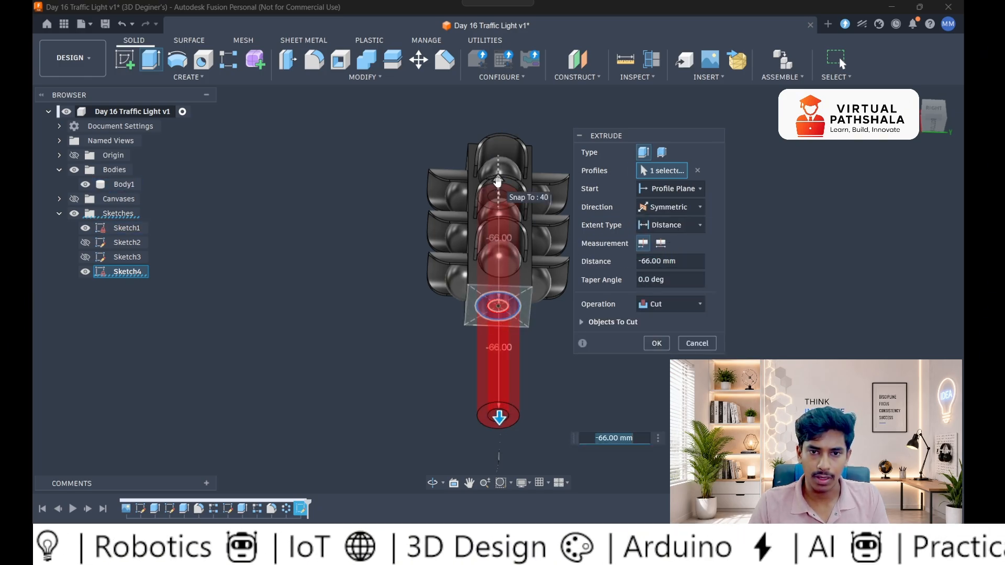
left_click_drag(498, 180, 499, 122)
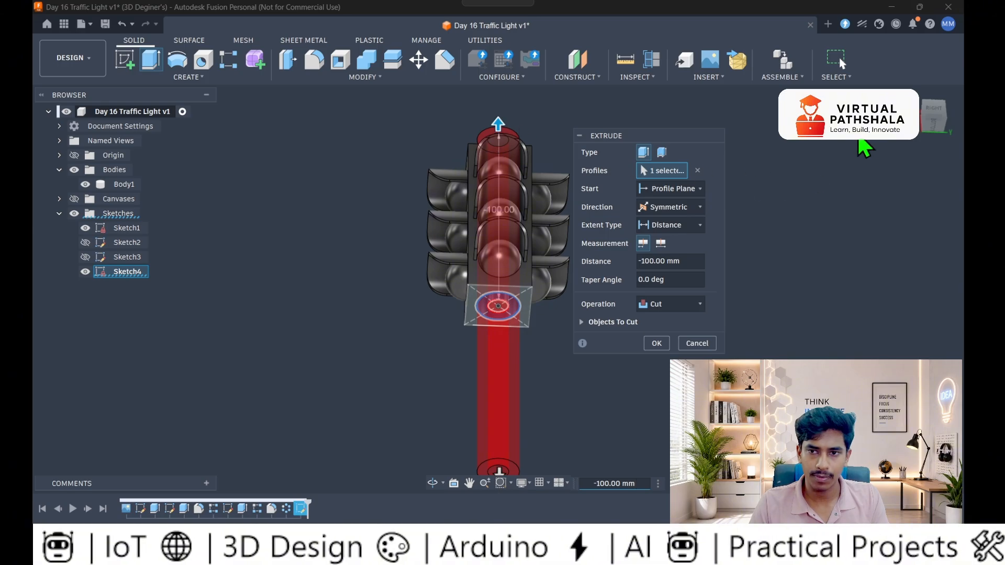
mouse_move(934, 122)
left_mouse_down()
mouse_move(934, 162)
mouse_move(934, 104)
mouse_move(925, 147)
left_mouse_up()
left_click(684, 306)
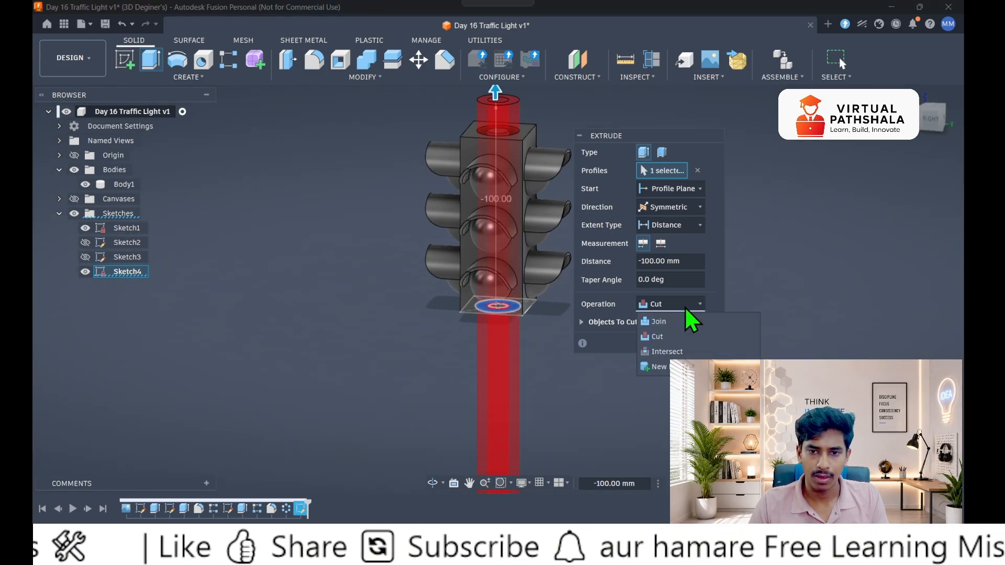
left_click(659, 321)
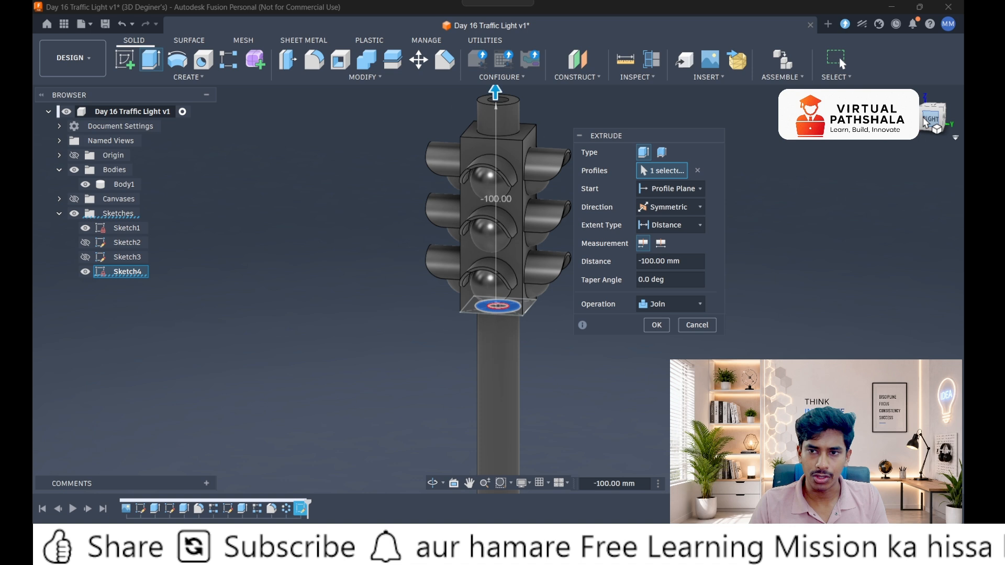
mouse_move(925, 122)
left_mouse_down()
mouse_move(917, 88)
mouse_move(909, 145)
left_mouse_up()
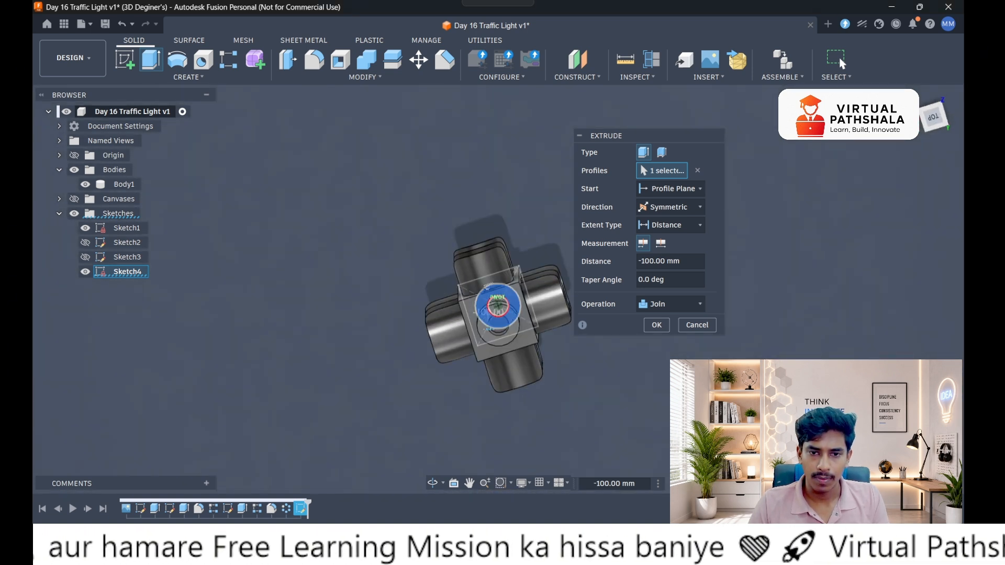
middle_click_drag(586, 262, 596, 166, "shift")
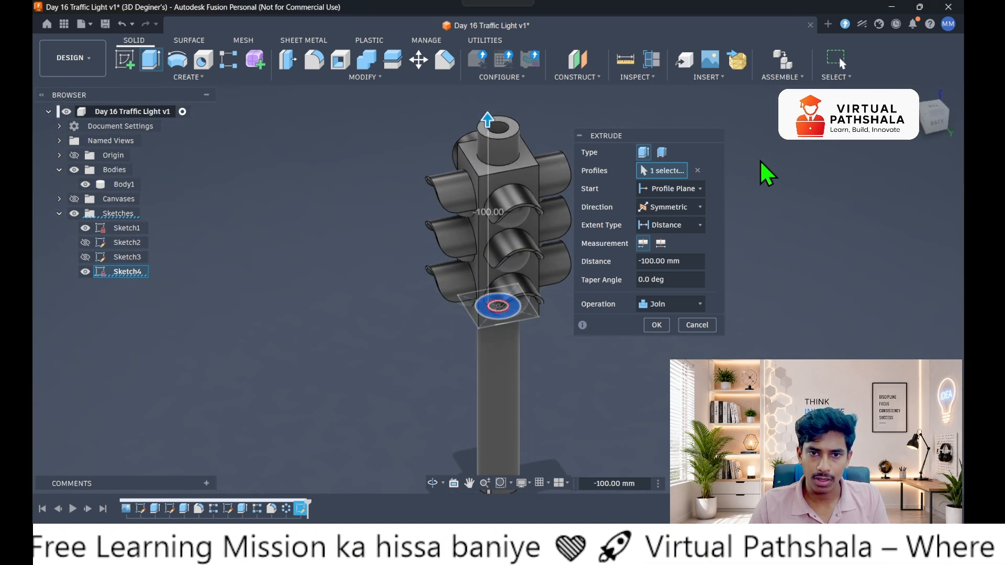
left_click_drag(929, 115, 936, 112)
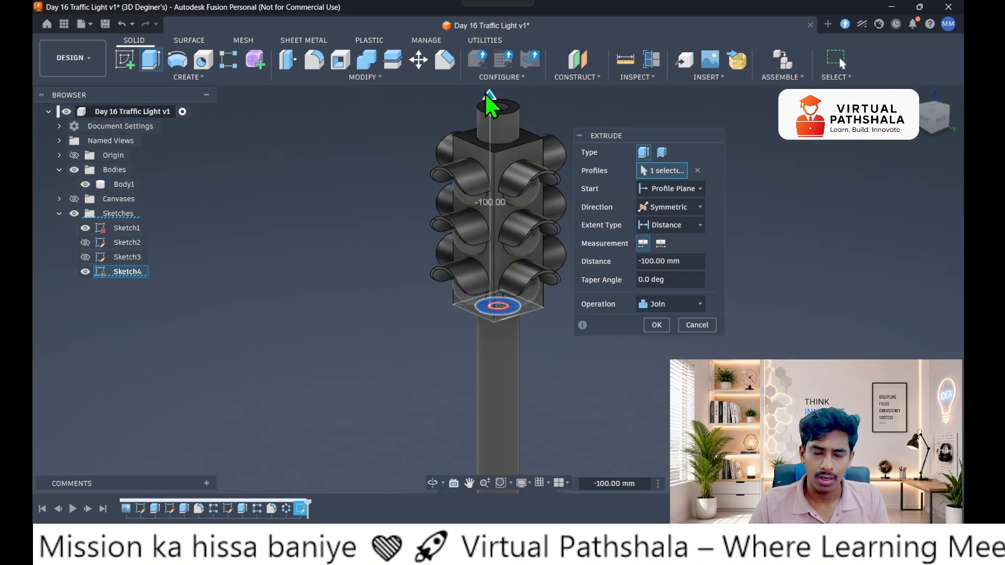
- Extrude the ring to one side by -90 mm, joined to the housing, to form the hollow pole
left_click(671, 208)
left_click(669, 228)
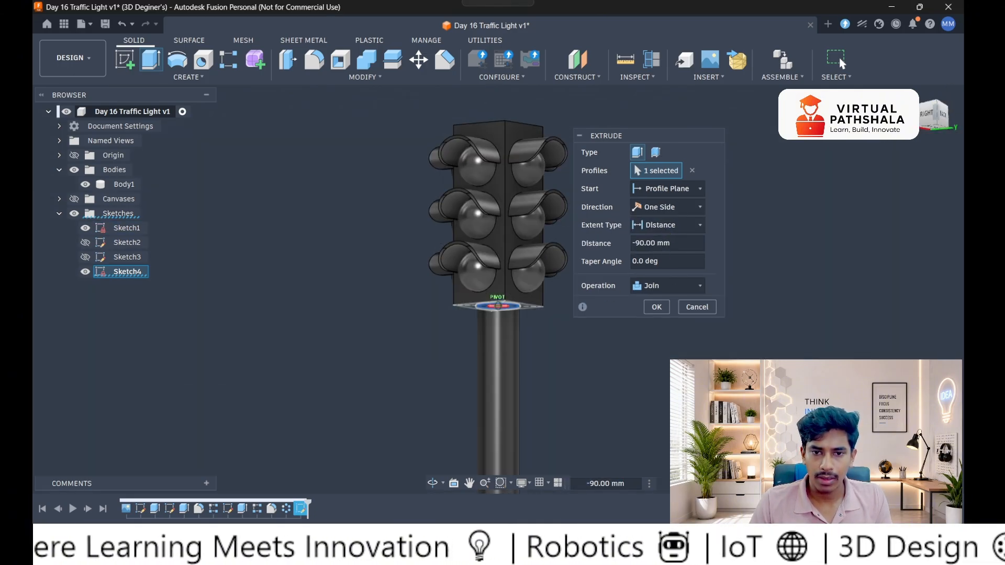
left_click(925, 121)
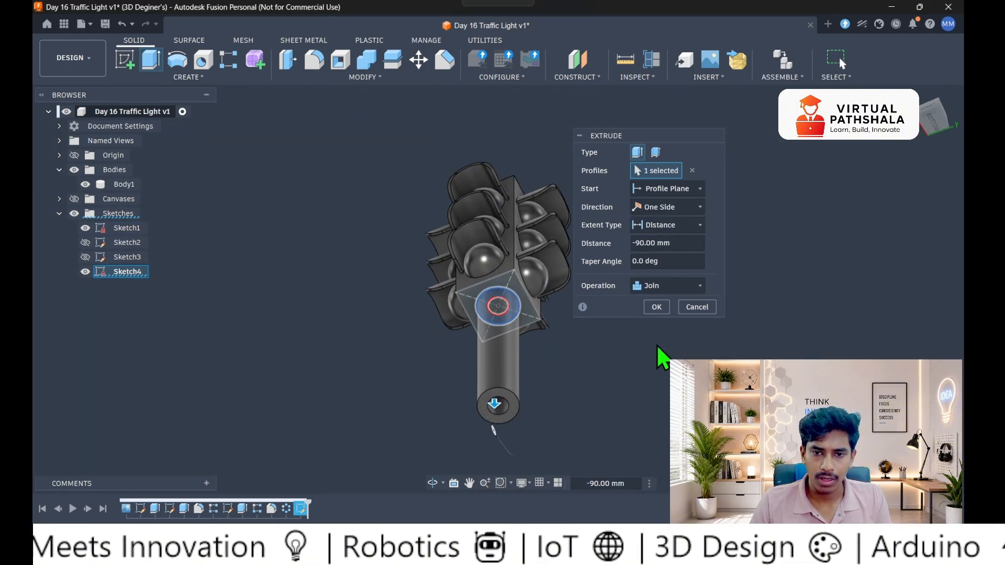
left_click(663, 307)
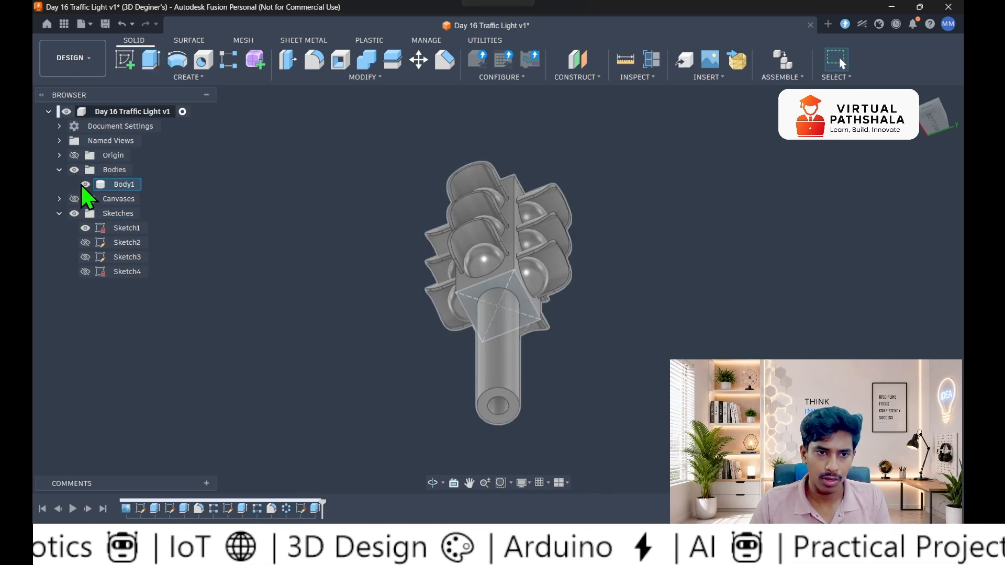
- Hide the traffic light body and show the sketch containing the two concentric circles
left_click(85, 184)
left_click(85, 272)
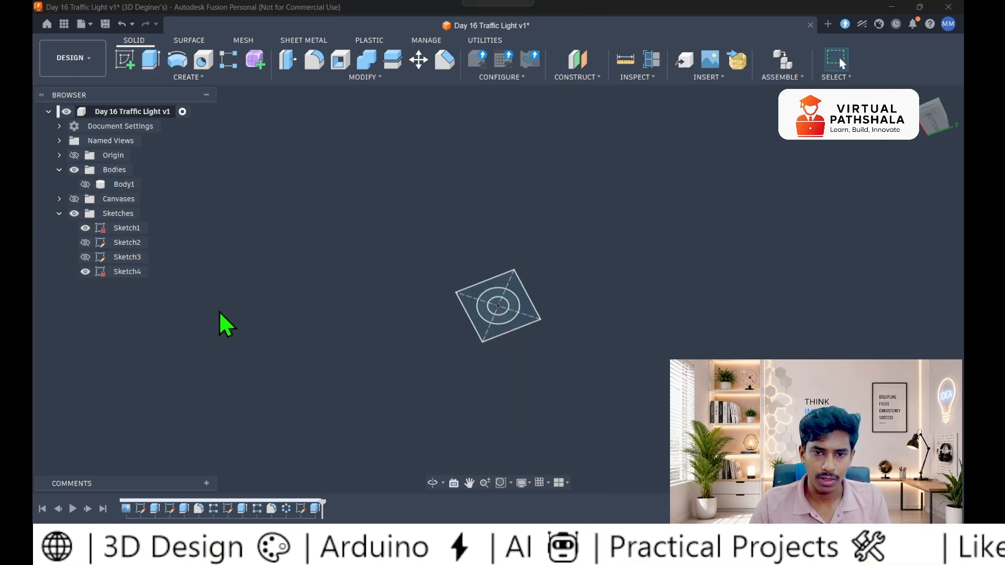
scroll(518, 319, "up", 5)
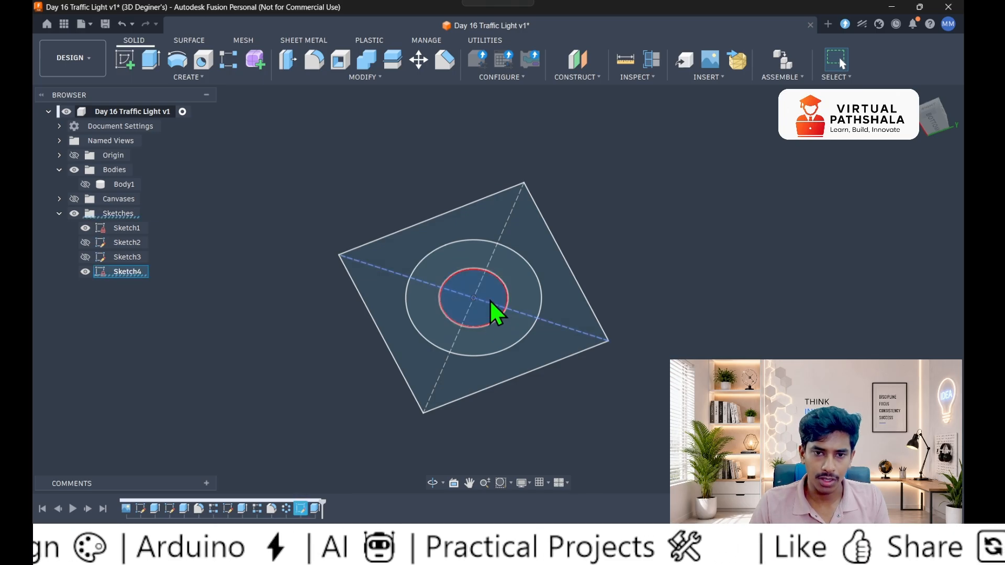
- Show the traffic light body again and extrude the inner circle 90 mm upward as a cut through the housing
left_click(492, 301)
key("e")
left_click(495, 301)
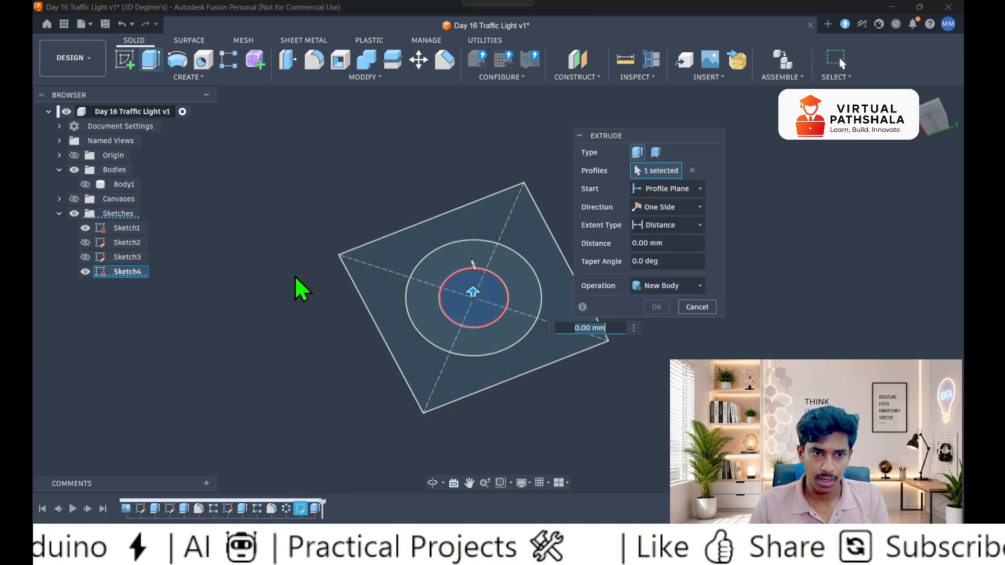
left_click(85, 184)
scroll(811, 199, "down", 3)
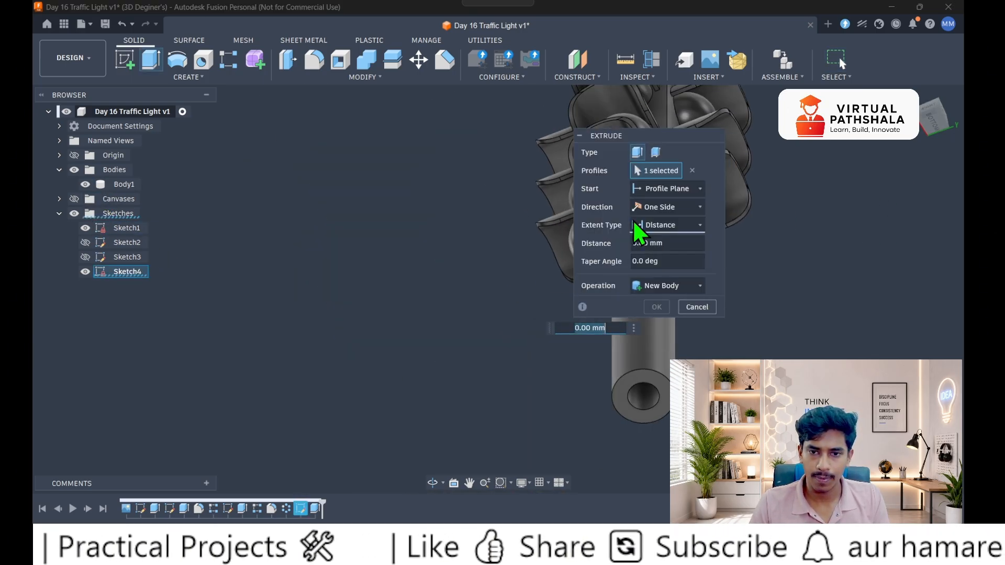
middle_click_drag(450, 226, 264, 351)
left_click(917, 104)
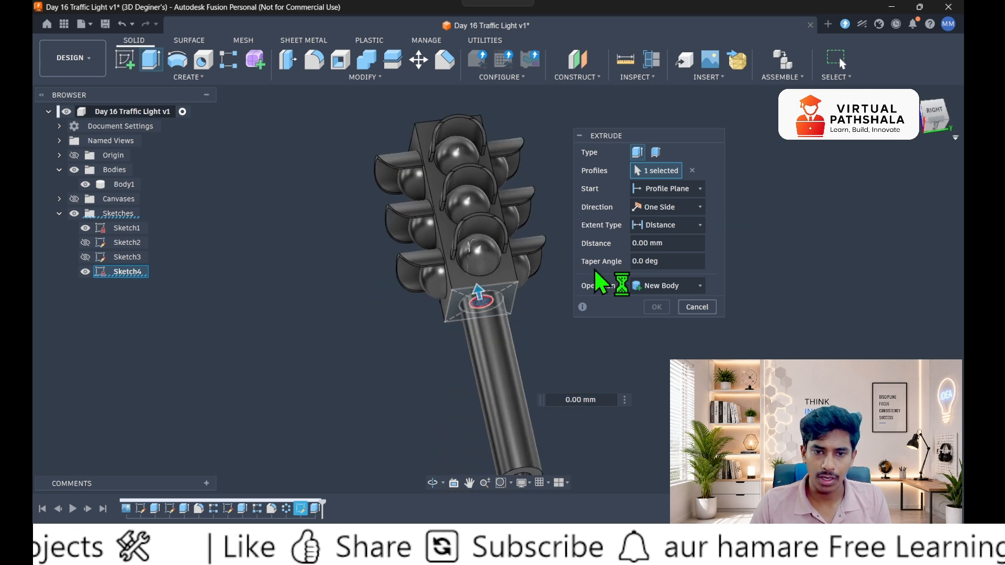
type("90")
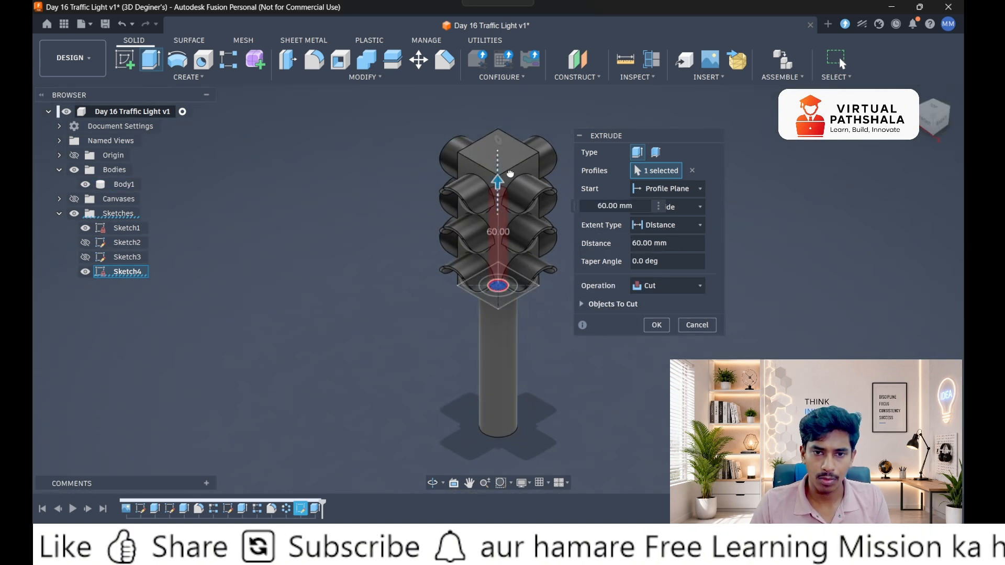
left_click(655, 328)
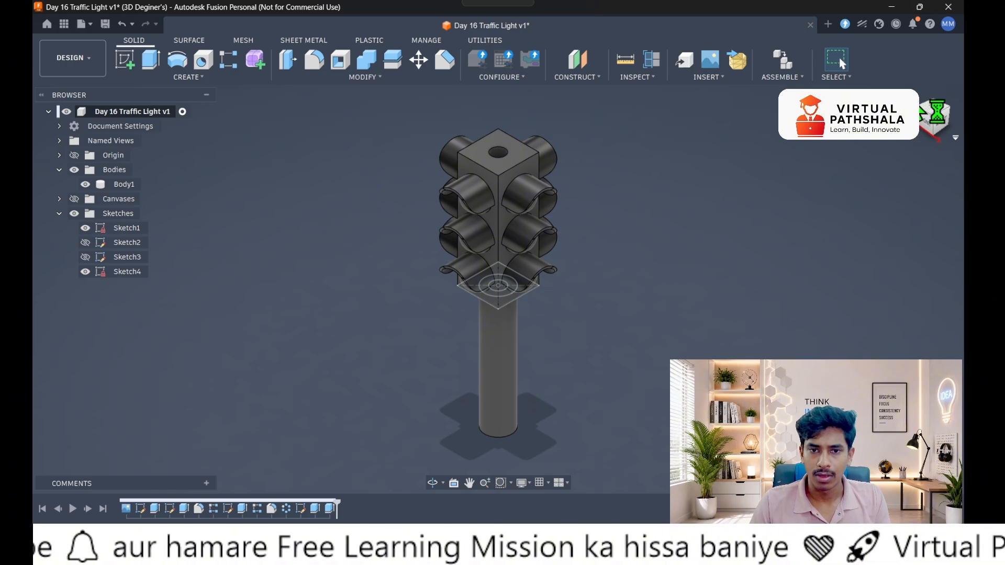
left_click(924, 123)
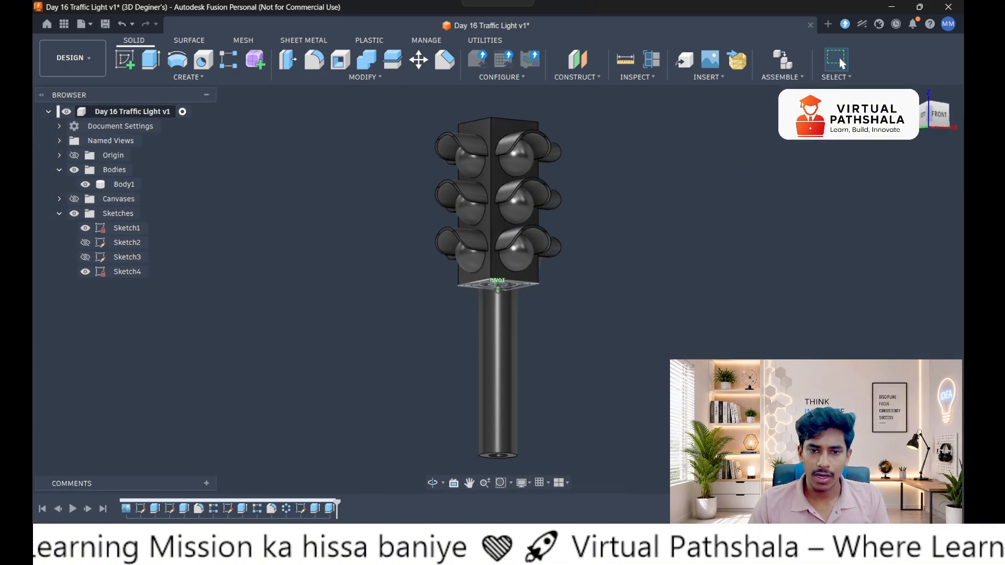
mouse_move(649, 356)
middle_mouse_down("shift")
mouse_move(701, 424)
mouse_move(708, 300)
middle_mouse_up("shift")
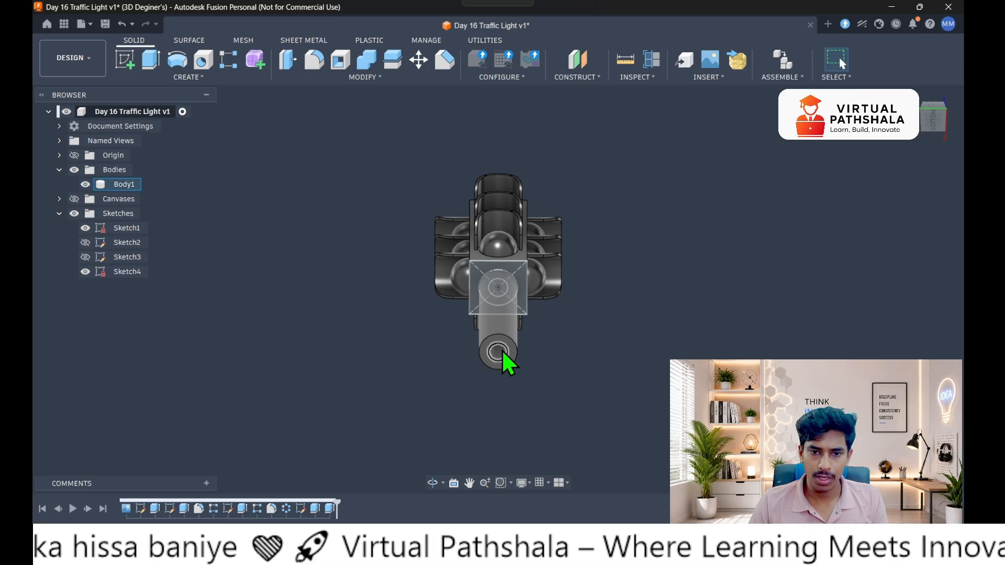
scroll(500, 361, "up", 3)
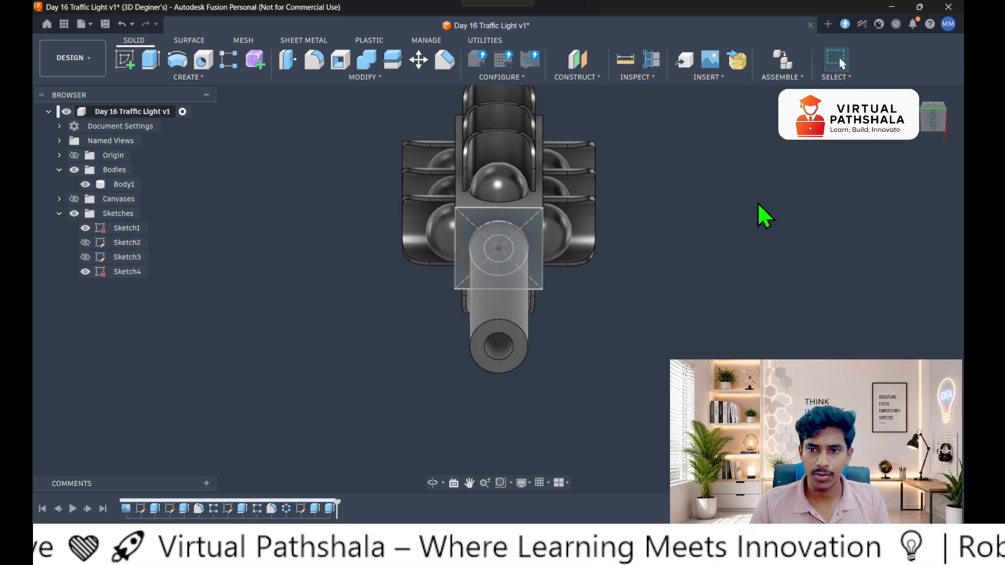
left_click(934, 121)
left_click(129, 59)
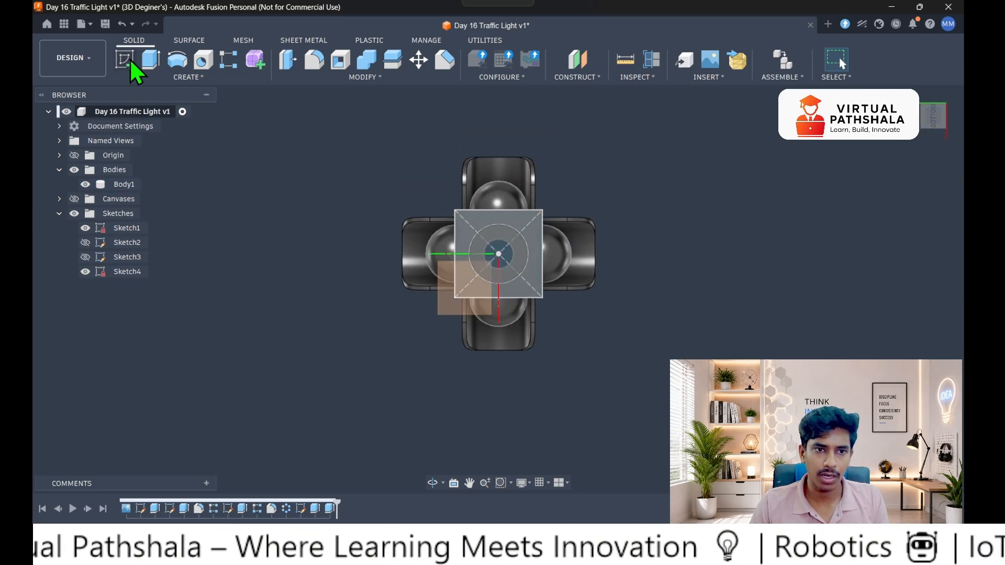
left_click(539, 256)
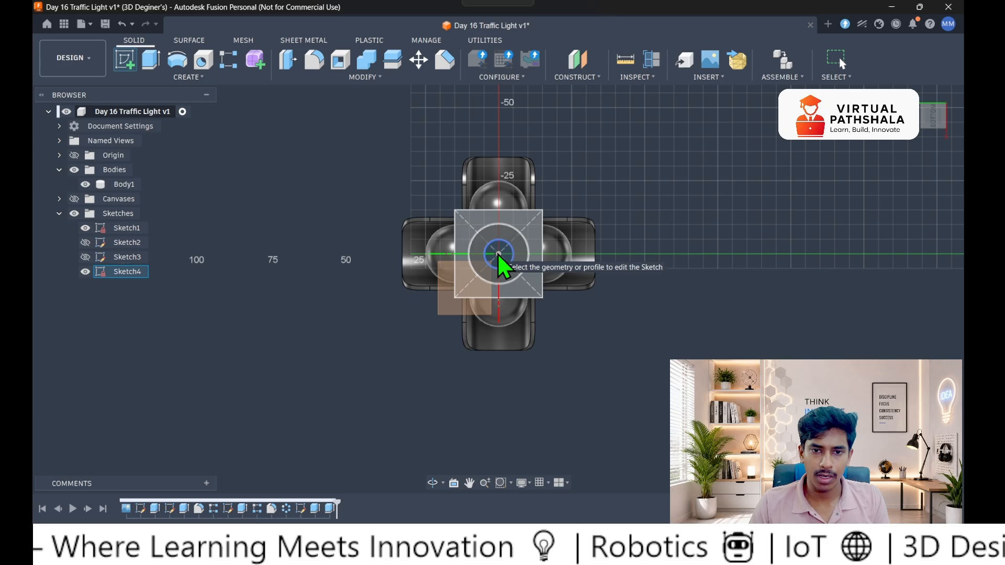
left_click(499, 254)
left_click(526, 234)
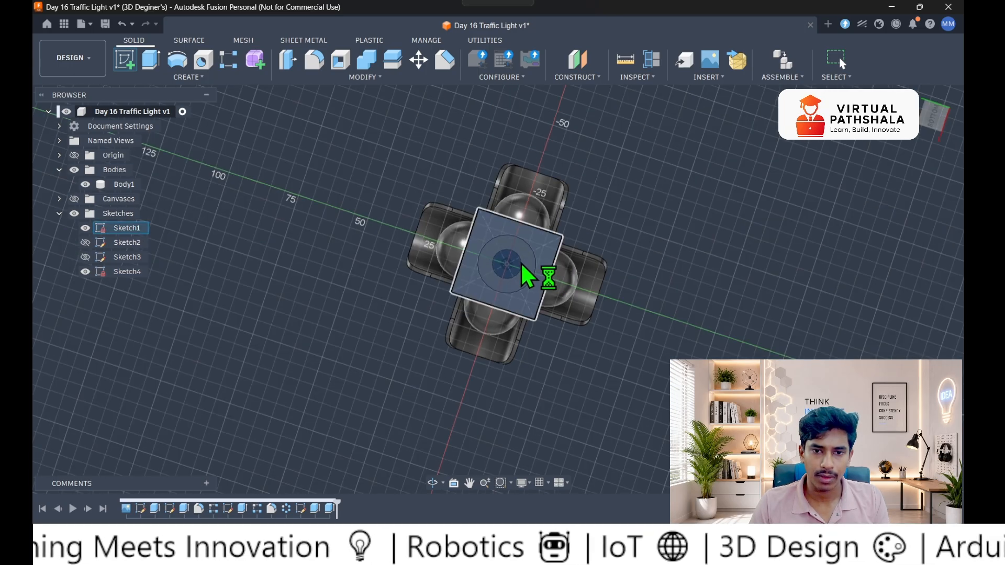
left_click_drag(942, 123, 926, 134)
key("ctrl+z")
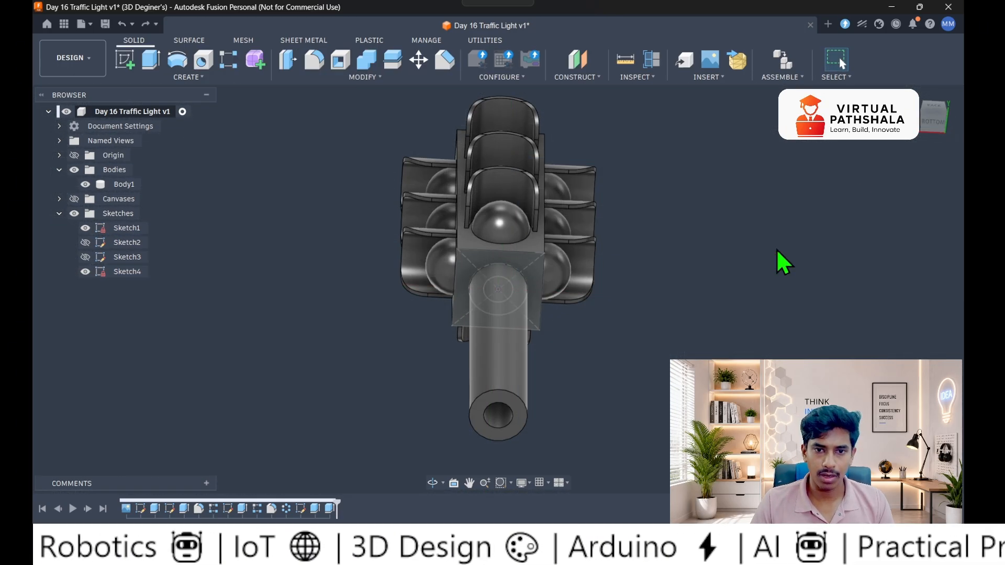
- Create a sketch on the pole's bottom end face and start a circle centred on the pole's axis
left_click(495, 406)
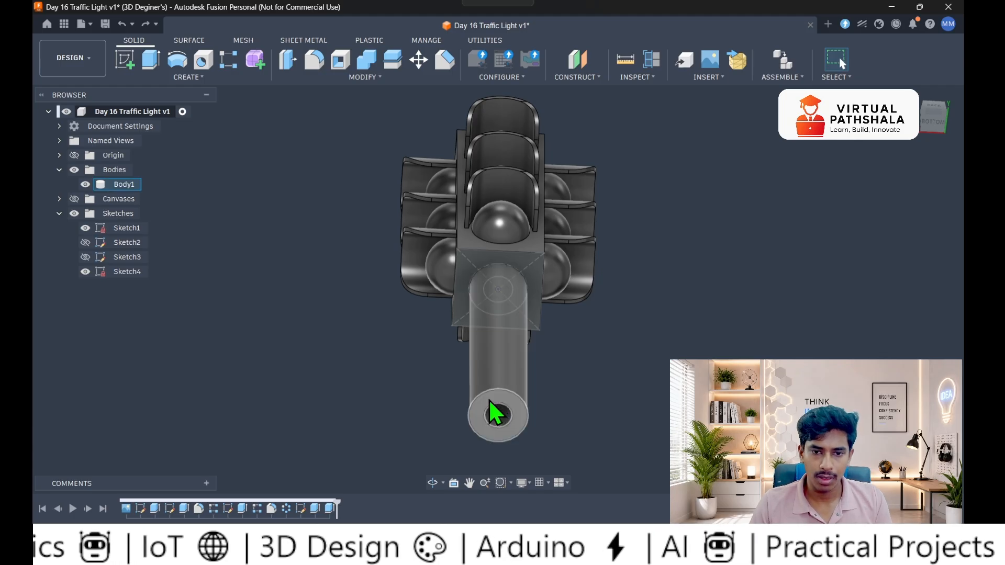
left_click(129, 66)
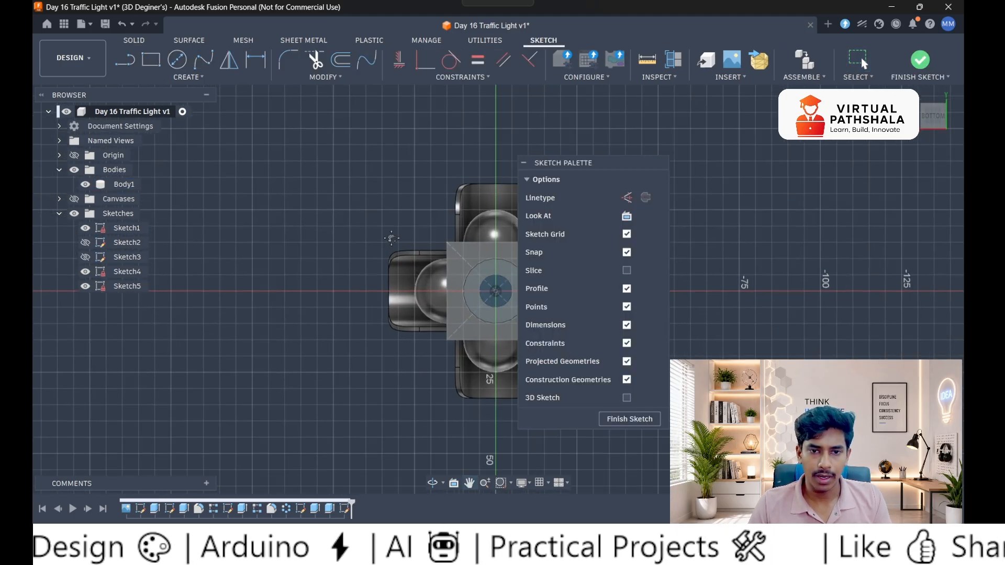
left_click(177, 59)
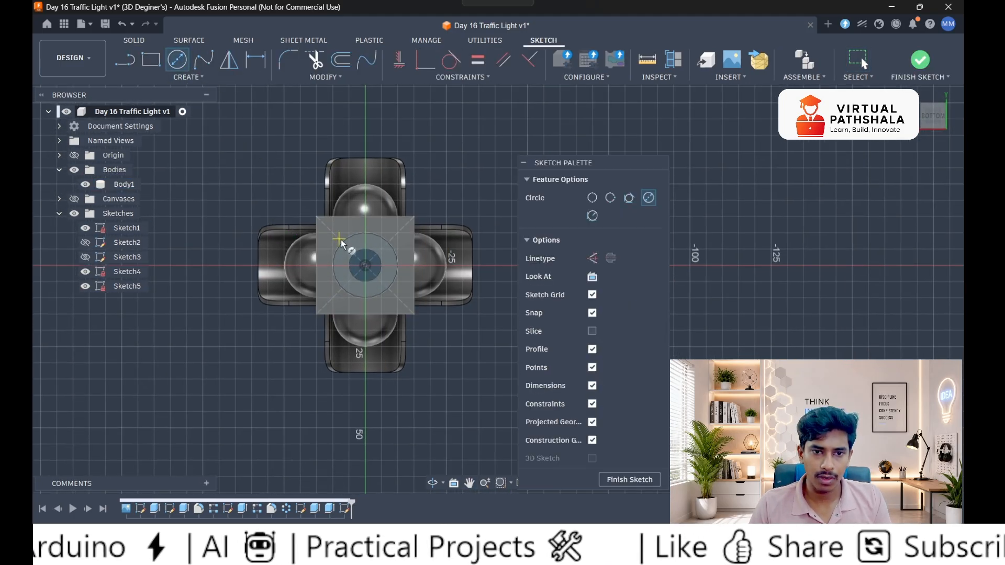
left_click(365, 265)
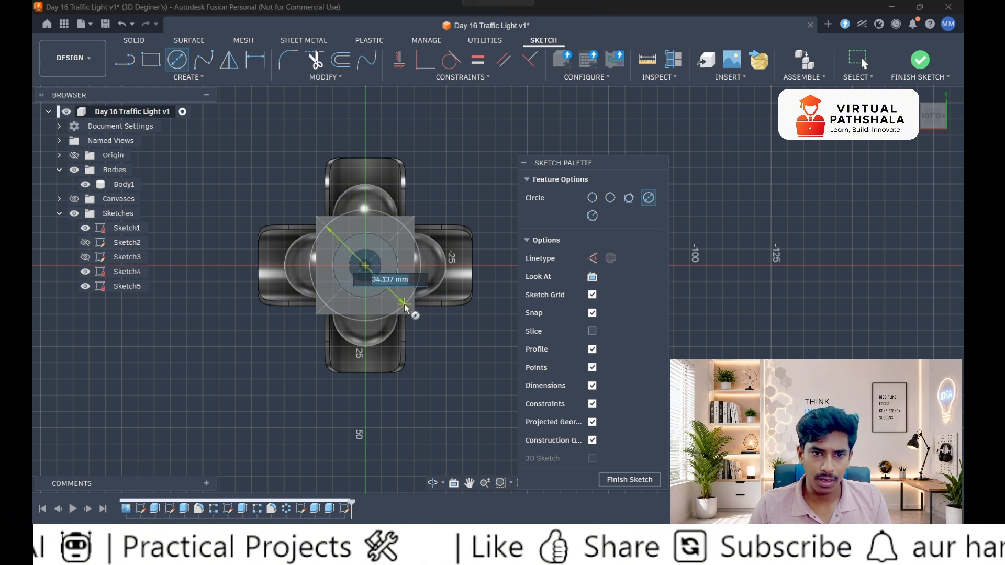